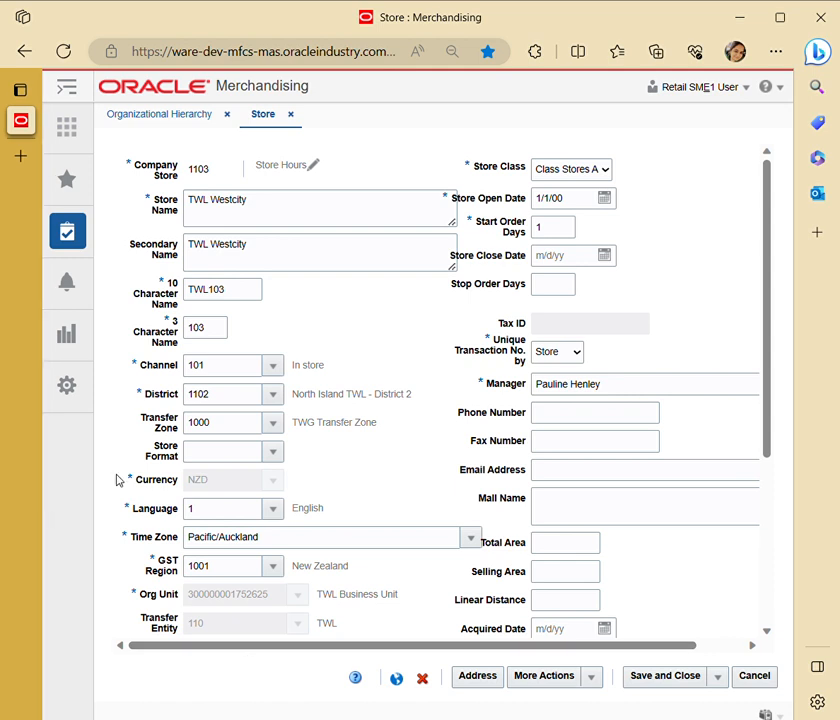
Review the TWL Westcity store's identification fields, highlighting the 10 character and 3 character names.
{"action": "scroll", "coordinate": [362, 417], "scroll_direction": "right", "scroll_amount": 1}
{"action": "scroll", "coordinate": [362, 417], "scroll_direction": "left", "scroll_amount": 1}
{"action": "double_click", "coordinate": [194, 290]}
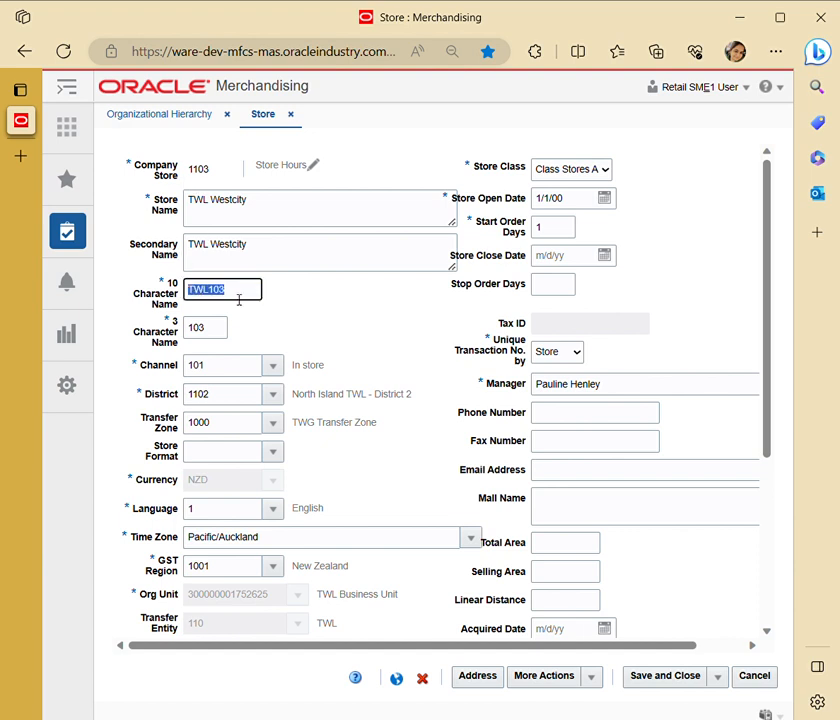
{"action": "double_click", "coordinate": [219, 330]}
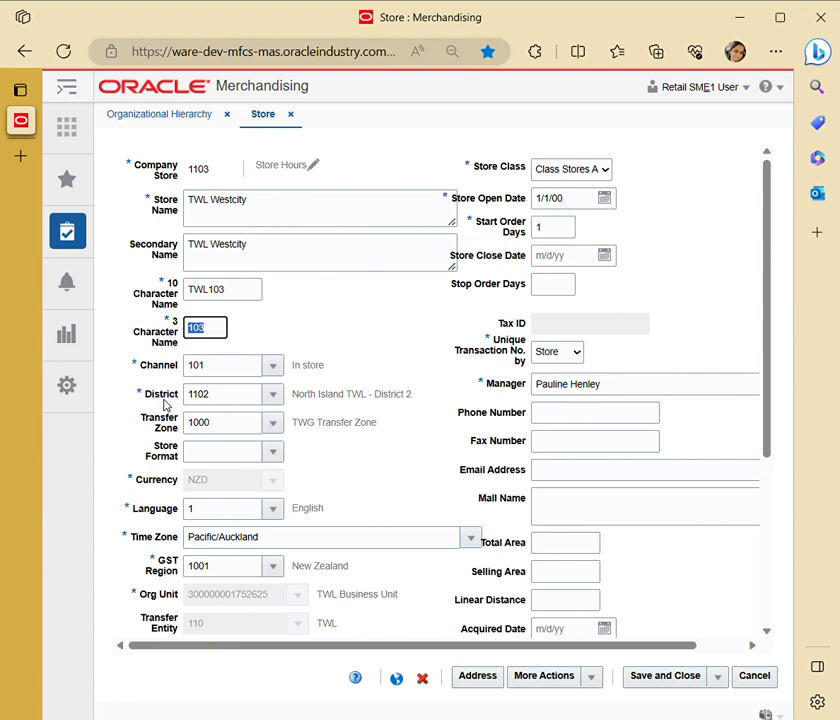
View the available choices for the store's transfer zone and store format without selecting any.
{"action": "left_click", "coordinate": [273, 423]}
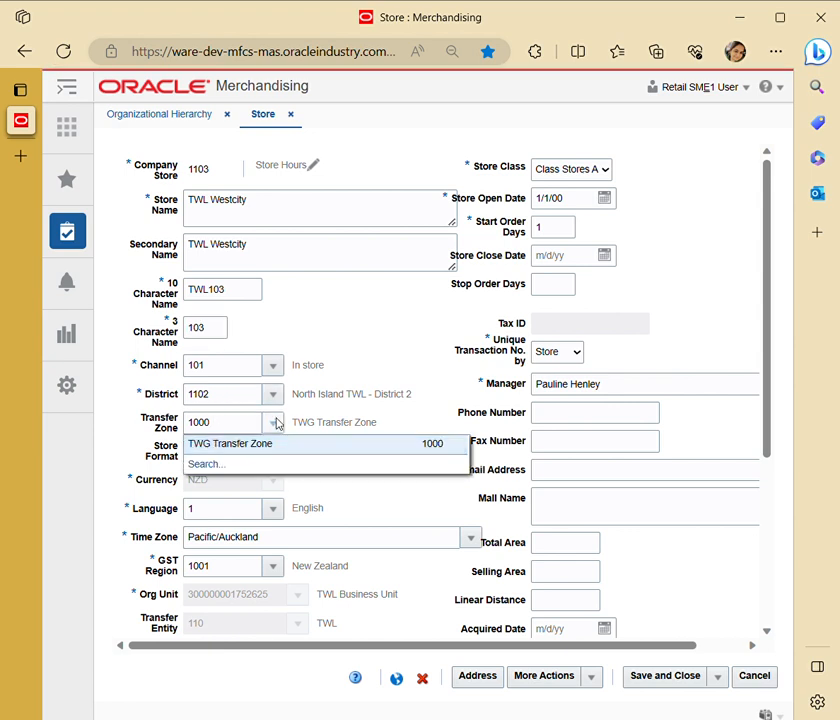
{"action": "left_click", "coordinate": [352, 343]}
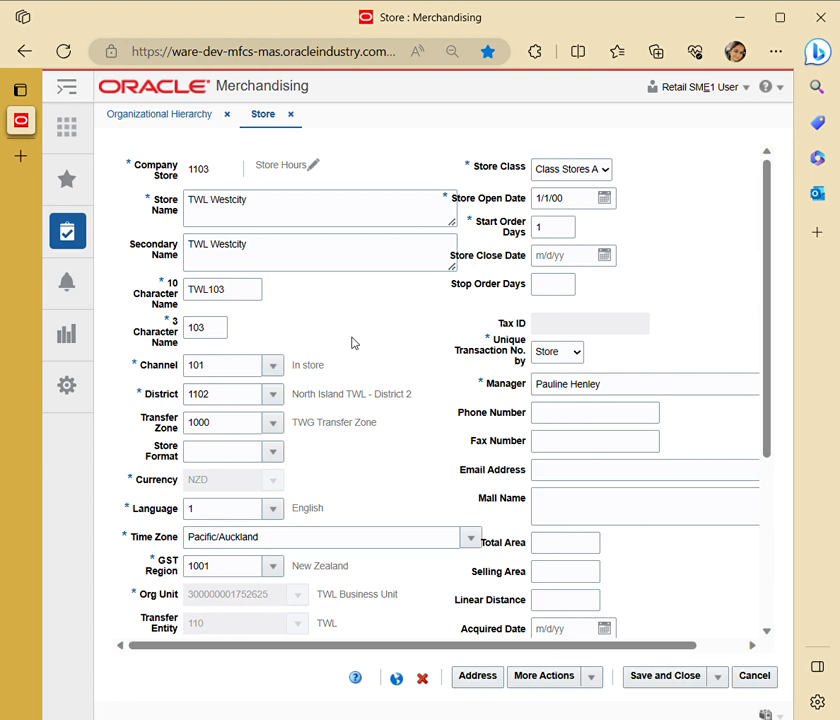
{"action": "left_click", "coordinate": [272, 453]}
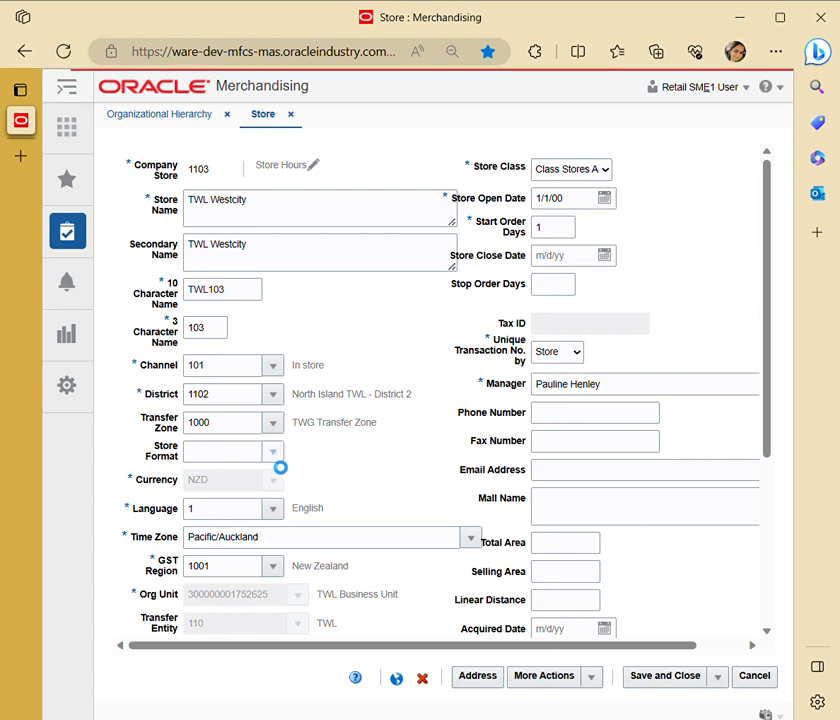
{"action": "left_click", "coordinate": [310, 445]}
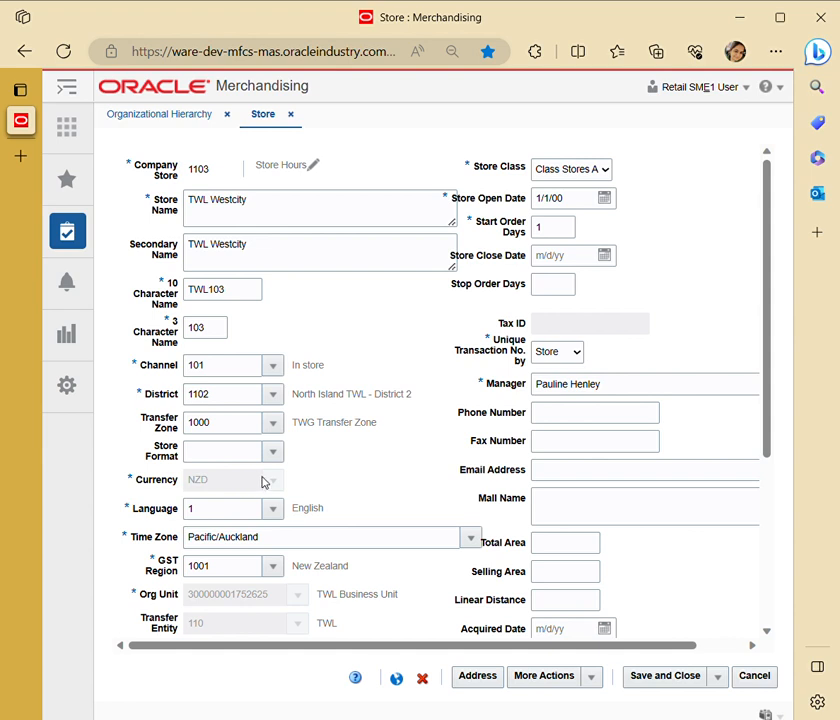
View the language and GST region choices for the store, keeping the current selections.
{"action": "scroll", "coordinate": [266, 480], "scroll_direction": "down", "scroll_amount": 1}
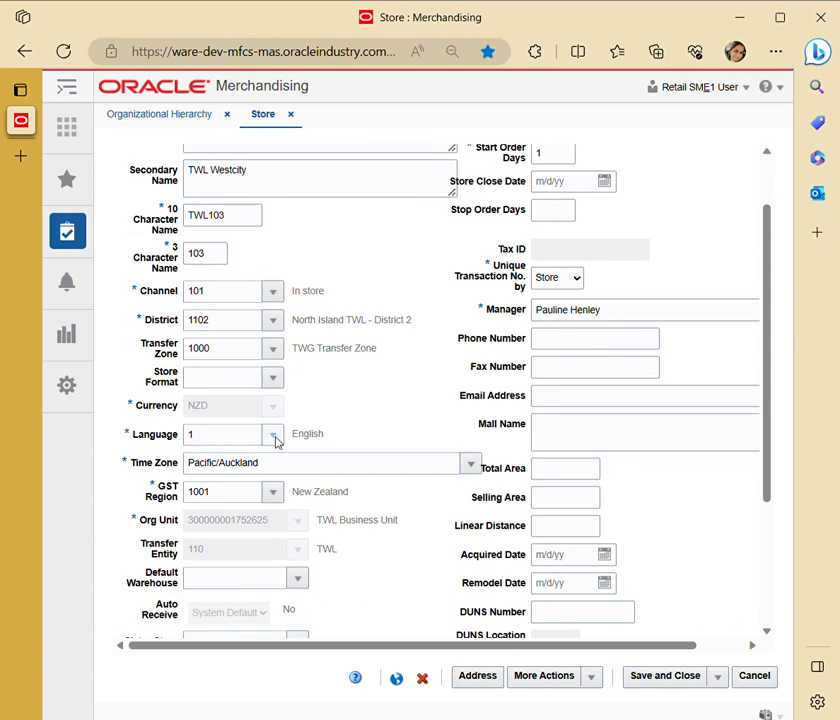
{"action": "left_click", "coordinate": [276, 435]}
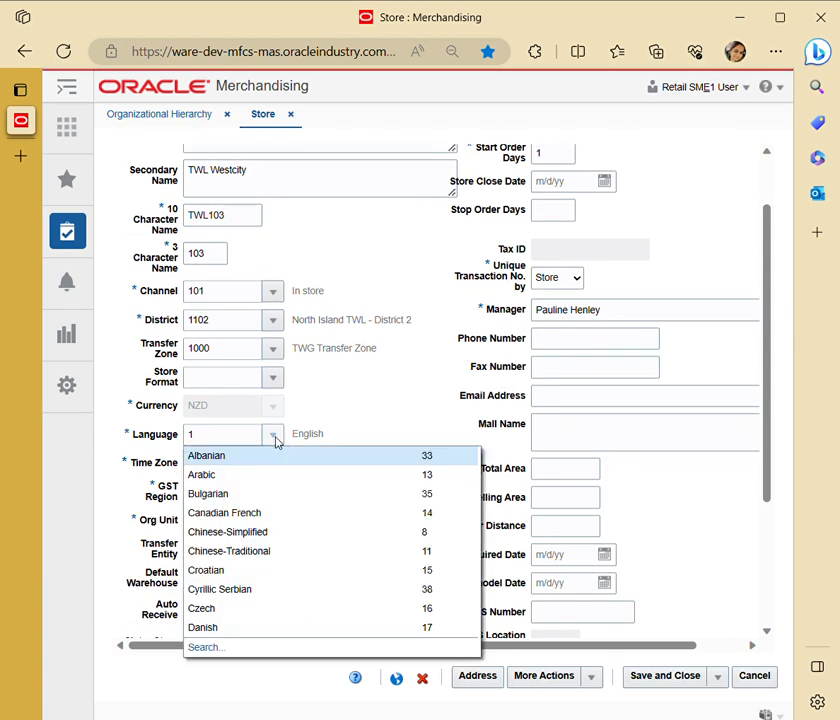
{"action": "left_click", "coordinate": [373, 425]}
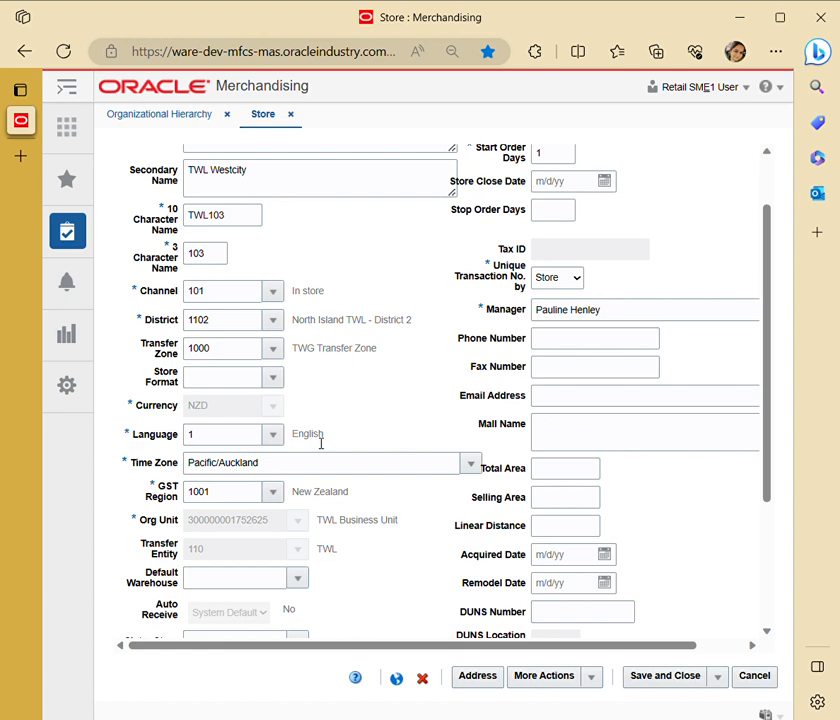
{"action": "left_click", "coordinate": [272, 492]}
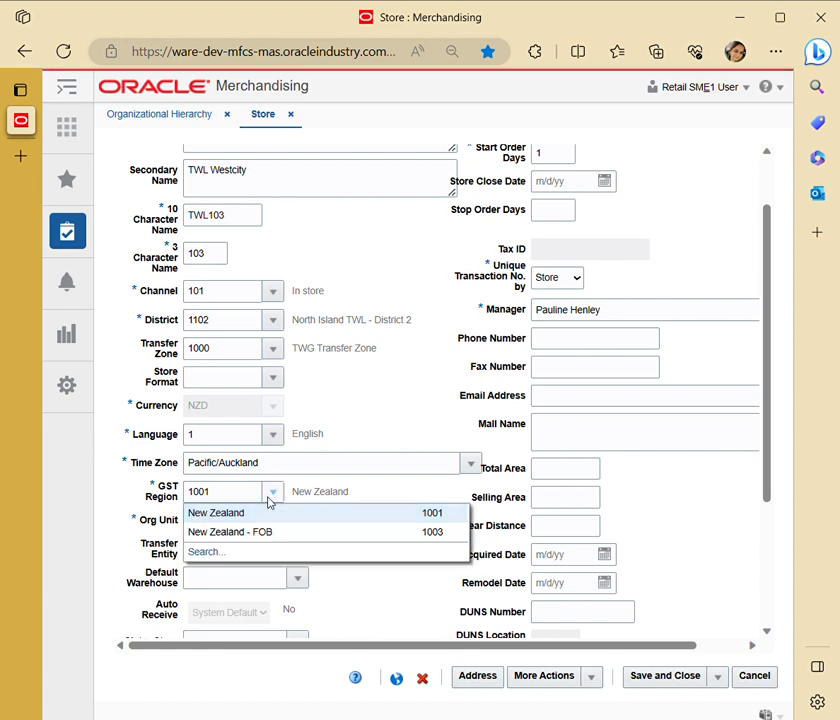
{"action": "left_click", "coordinate": [409, 430]}
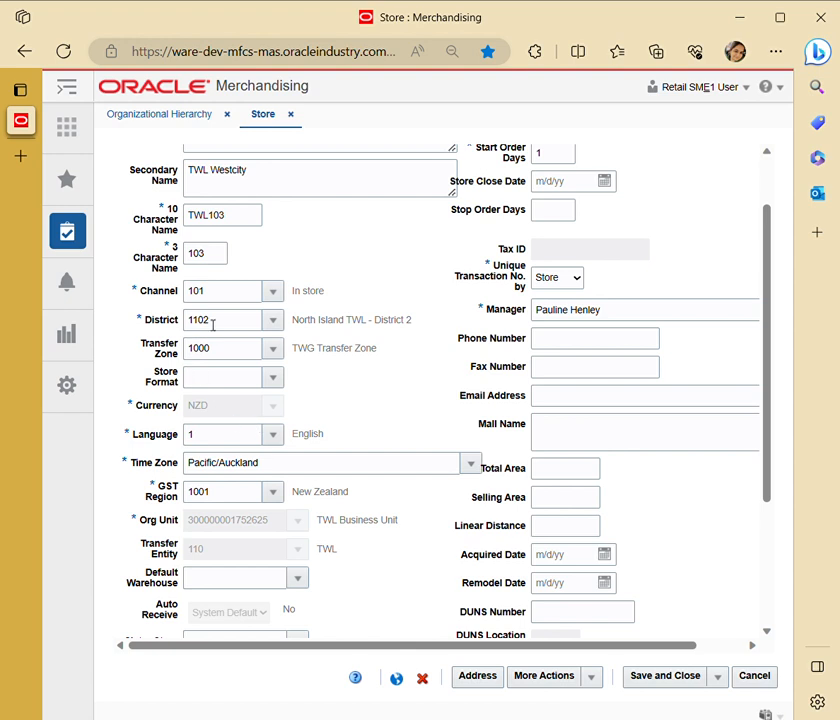
View the sister store and pricing store lists in the store record without changing either selection.
{"action": "scroll", "coordinate": [322, 431], "scroll_direction": "down", "scroll_amount": 1}
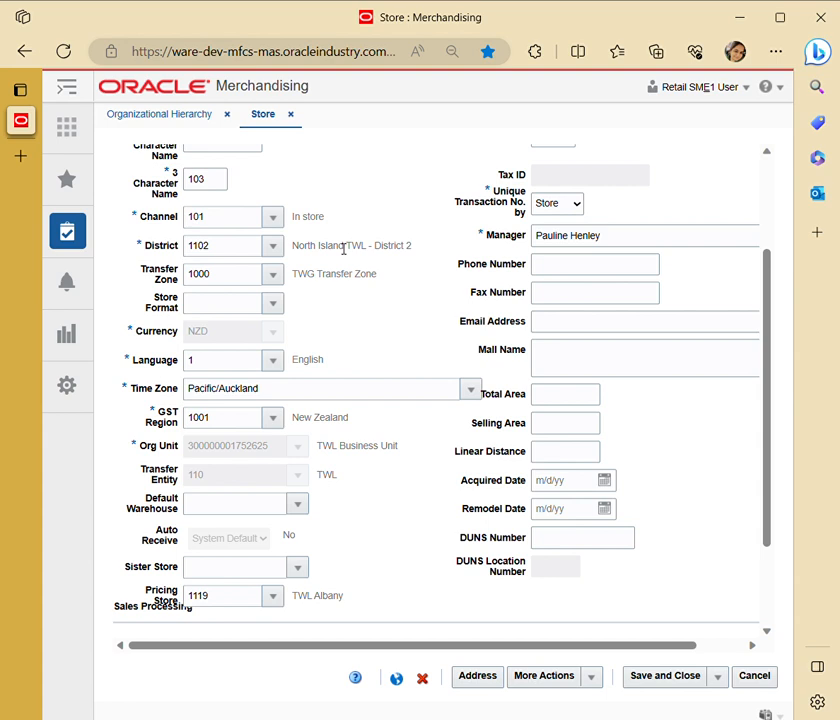
{"action": "scroll", "coordinate": [344, 248], "scroll_direction": "down", "scroll_amount": 1}
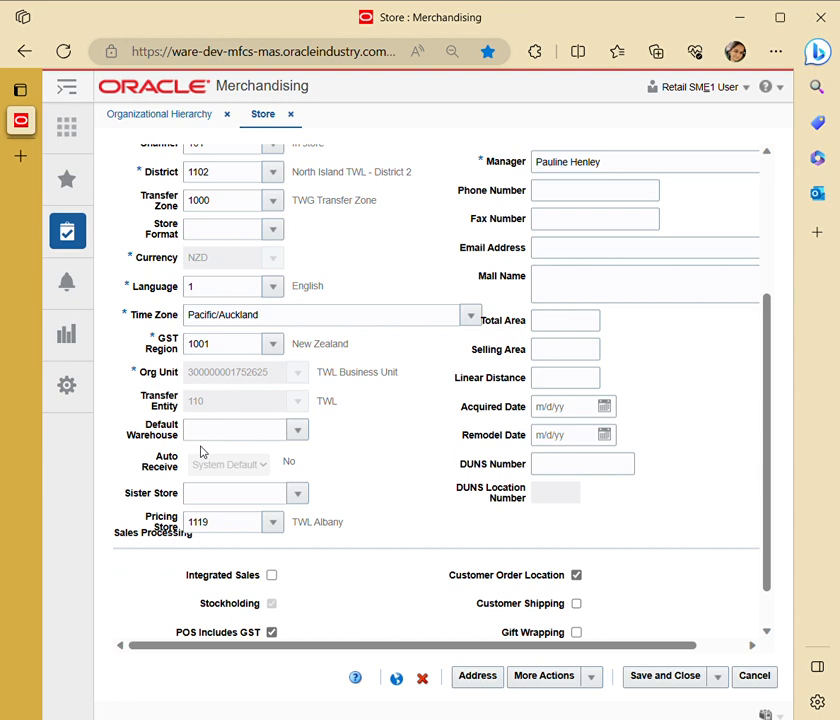
{"action": "scroll", "coordinate": [214, 440], "scroll_direction": "down", "scroll_amount": 1}
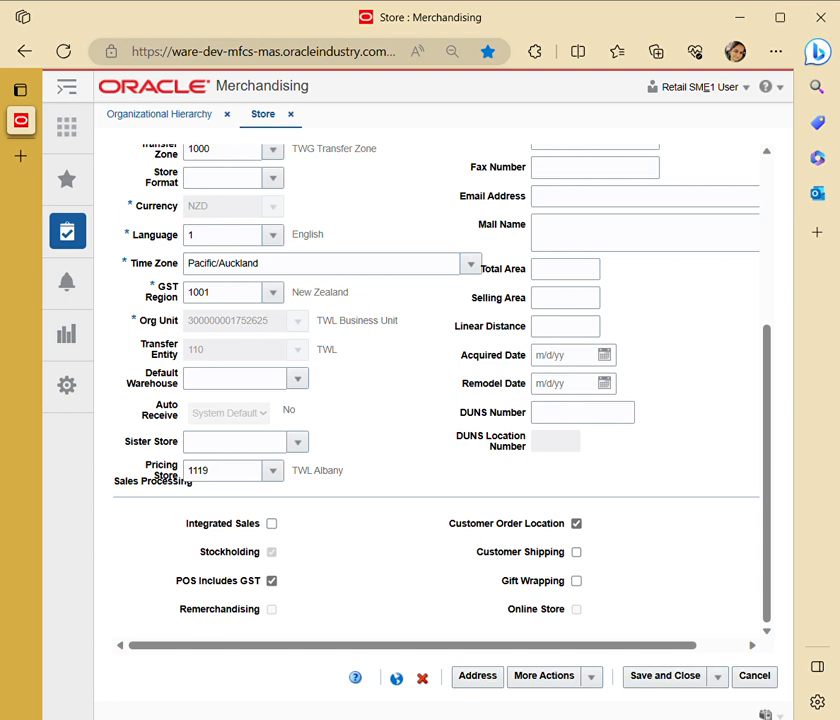
{"action": "left_click", "coordinate": [297, 441]}
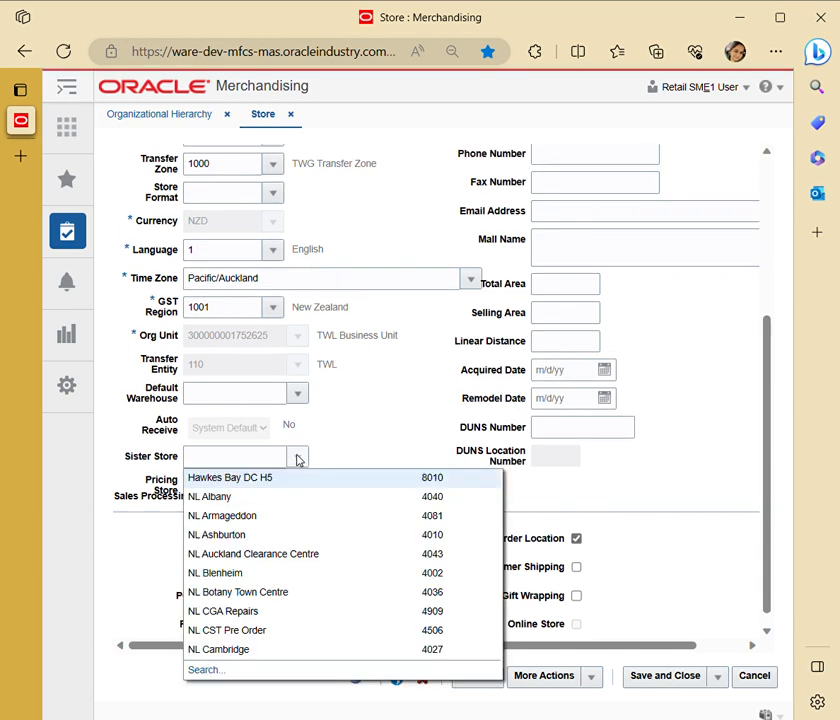
{"action": "left_click", "coordinate": [390, 403]}
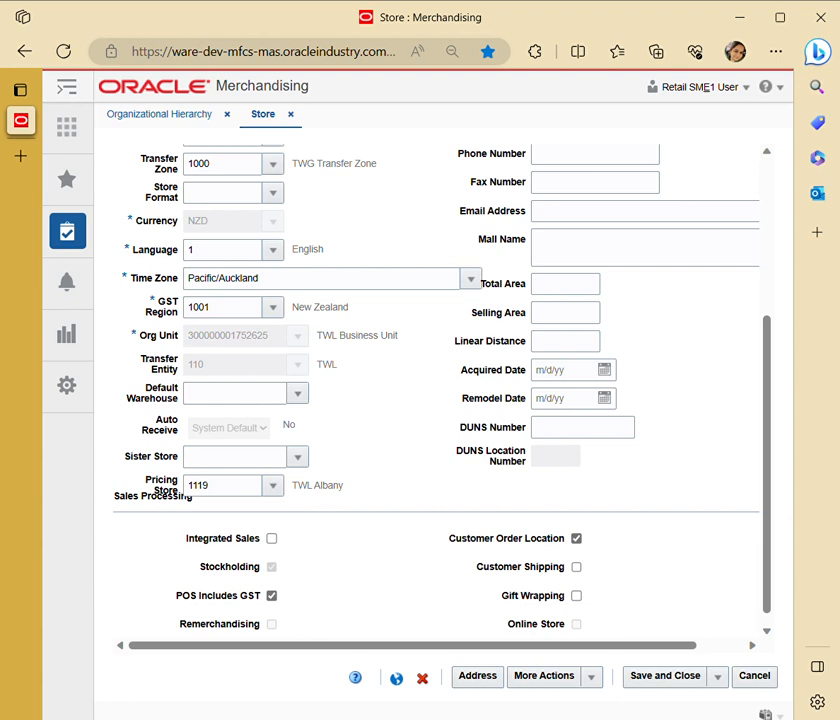
{"action": "left_click", "coordinate": [273, 485]}
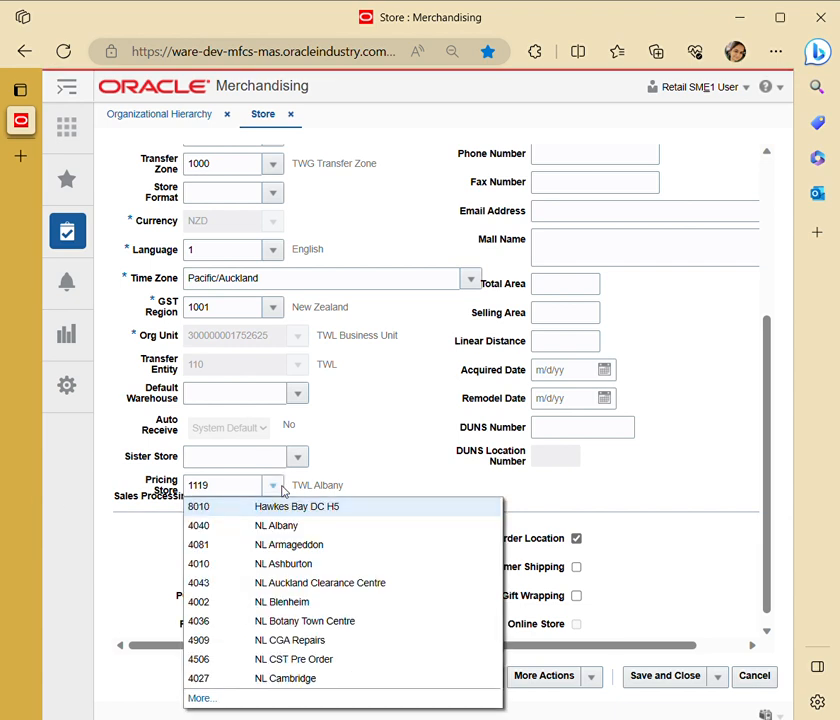
{"action": "left_click", "coordinate": [369, 444]}
View the store hours editor with open and close times per day, and close it without changes.
{"action": "scroll", "coordinate": [369, 443], "scroll_direction": "up", "scroll_amount": 5}
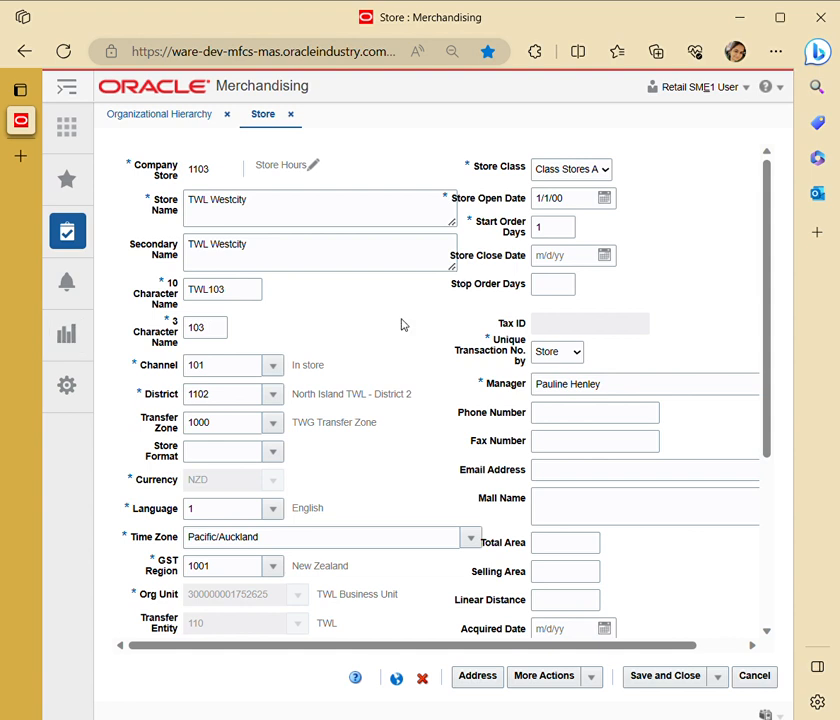
{"action": "left_click", "coordinate": [316, 167]}
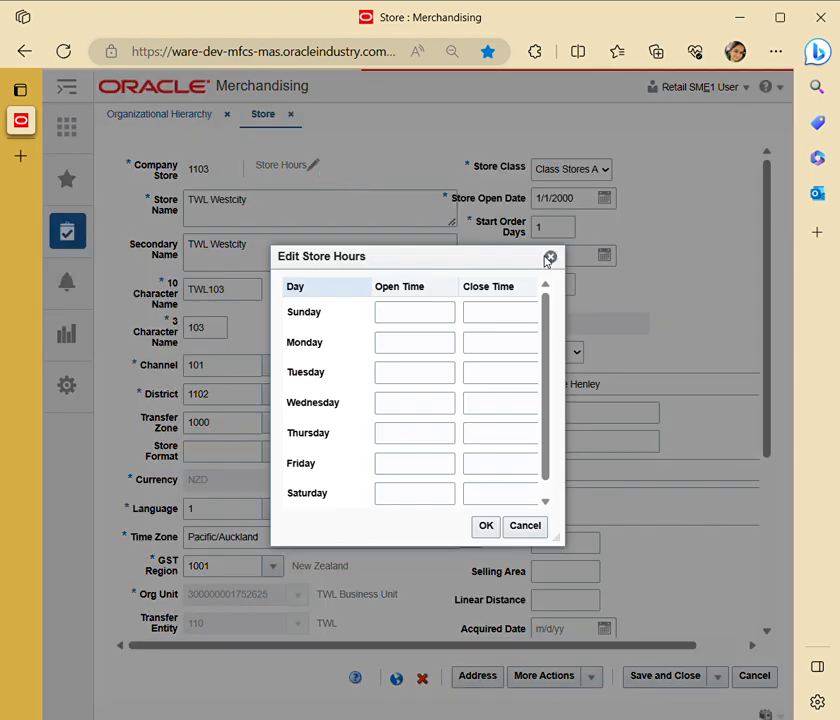
{"action": "left_click", "coordinate": [550, 258]}
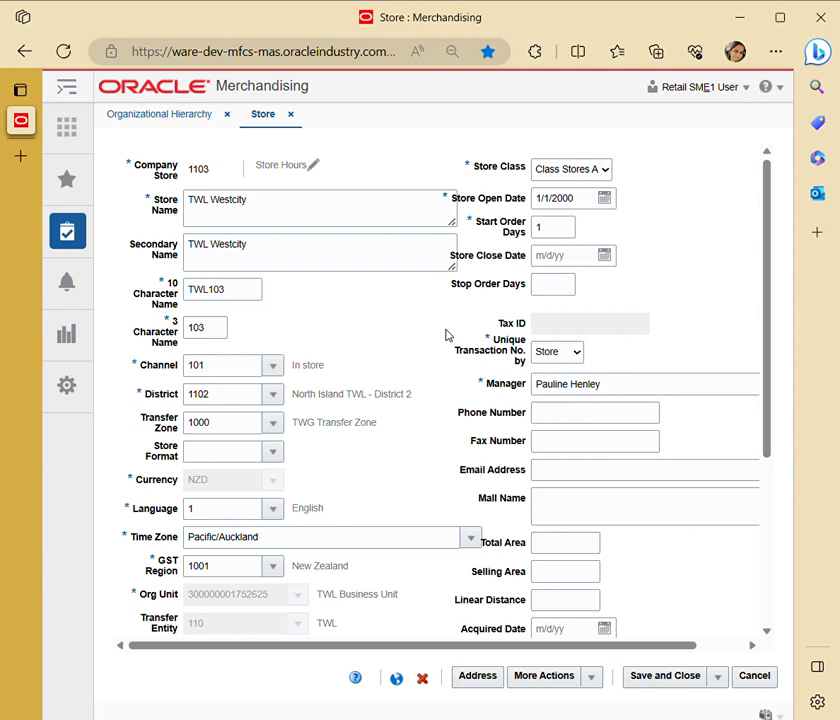
Examine the store's manager, contact, area and date fields and the sales processing options.
{"action": "left_click_drag", "start_coordinate": [569, 369], "coordinate": [578, 346]}
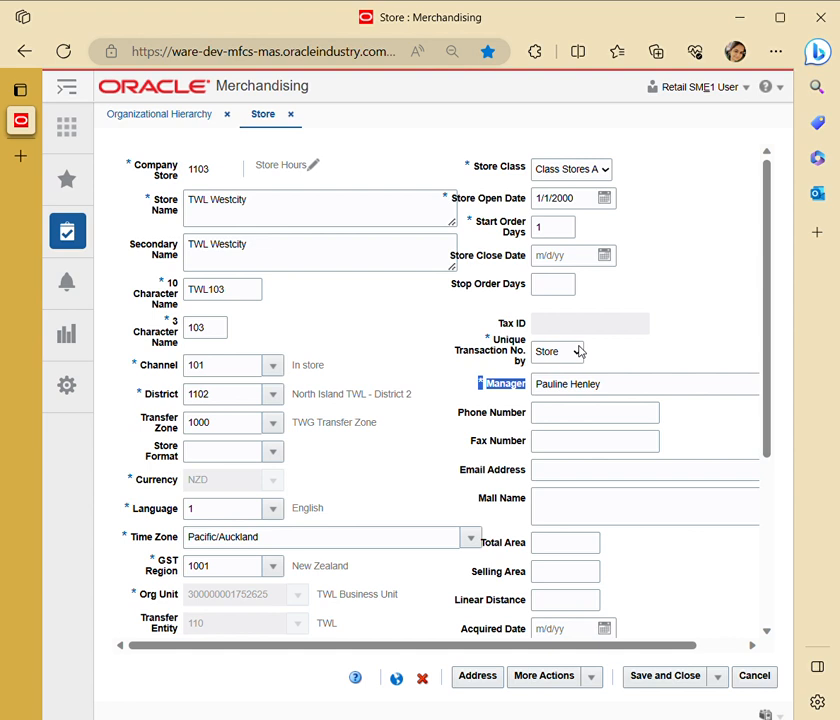
{"action": "left_click", "coordinate": [610, 343]}
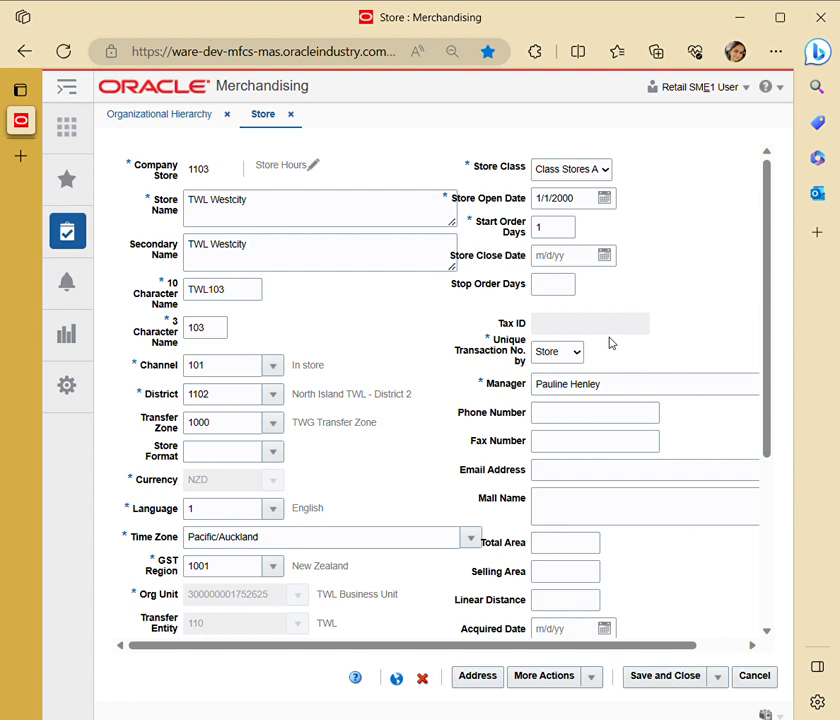
{"action": "scroll", "coordinate": [610, 350], "scroll_direction": "down", "scroll_amount": 3}
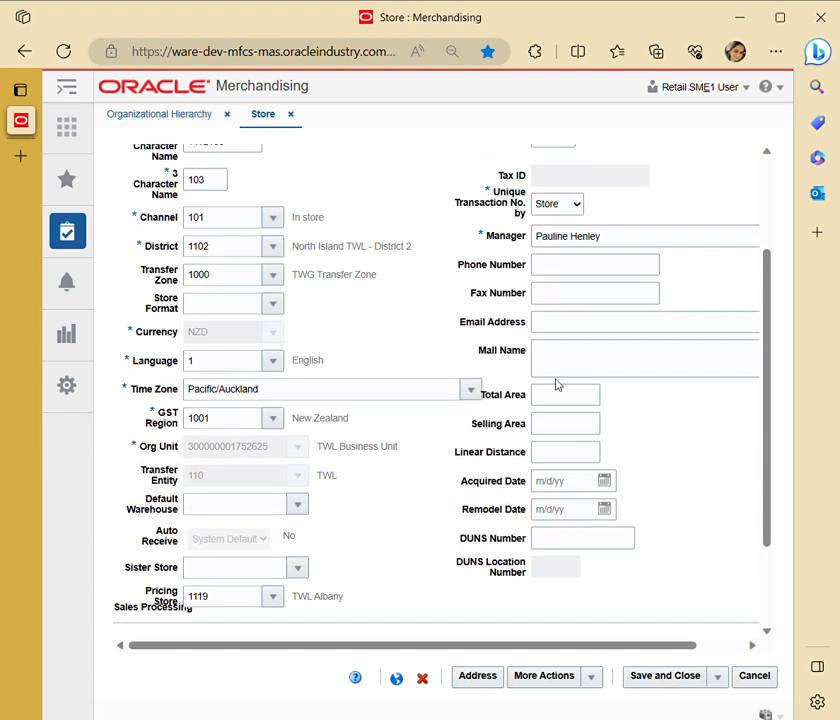
{"action": "scroll", "coordinate": [529, 431], "scroll_direction": "down", "scroll_amount": 2}
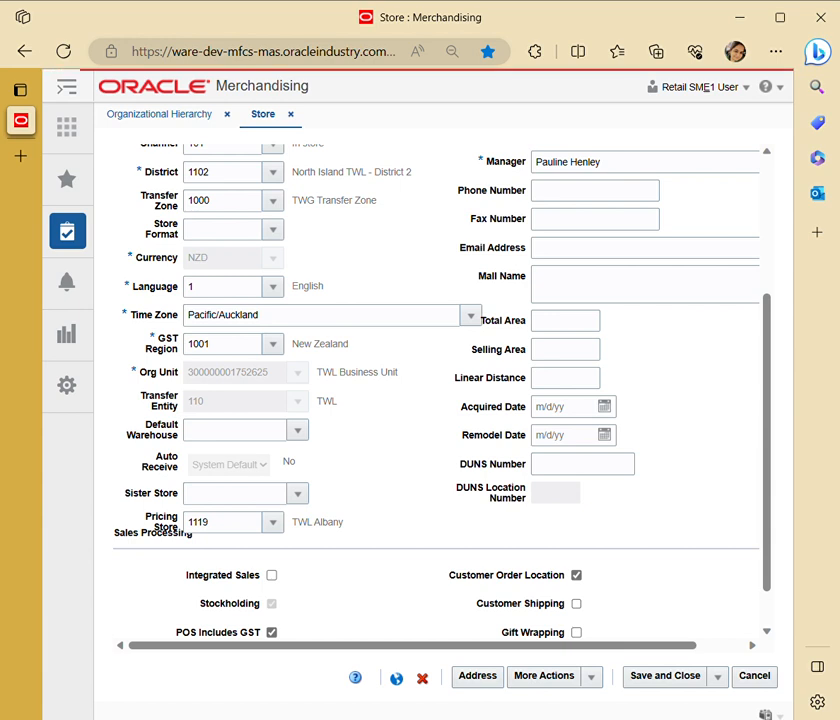
{"action": "scroll", "coordinate": [410, 495], "scroll_direction": "down", "scroll_amount": 1}
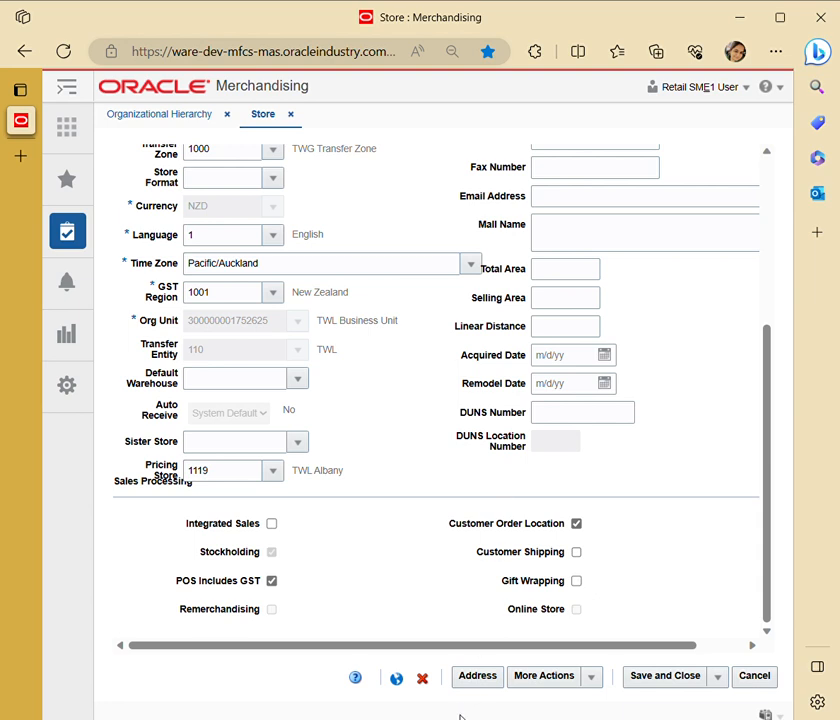
Open the addresses of the TWL Westcity store and review all columns of the business and postal entries.
{"action": "left_click", "coordinate": [473, 680]}
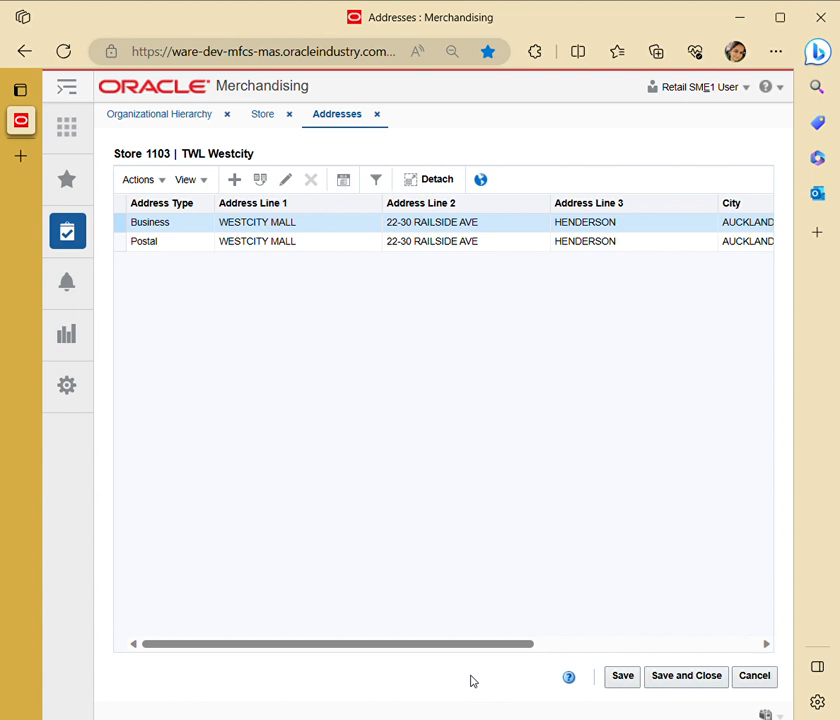
{"action": "scroll", "coordinate": [366, 471], "scroll_direction": "right", "scroll_amount": 5}
{"action": "scroll", "coordinate": [367, 472], "scroll_direction": "left", "scroll_amount": 2}
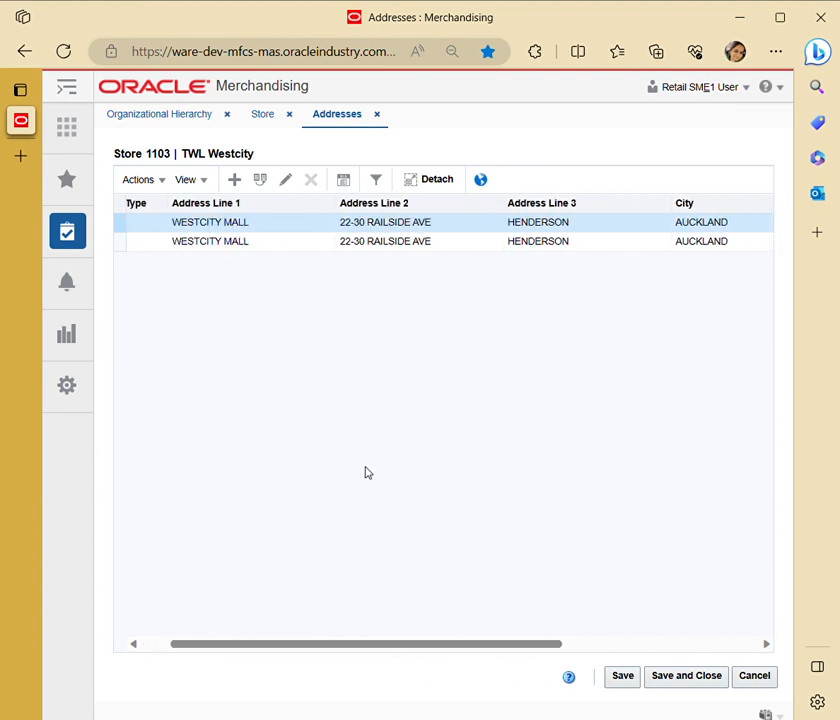
{"action": "scroll", "coordinate": [366, 472], "scroll_direction": "left", "scroll_amount": 2}
{"action": "scroll", "coordinate": [320, 262], "scroll_direction": "right", "scroll_amount": 3}
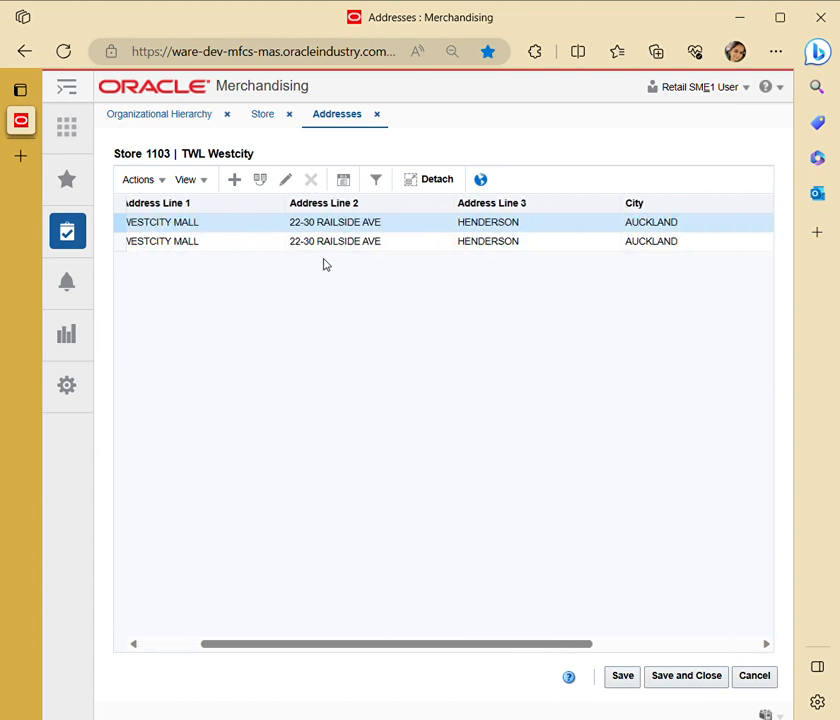
{"action": "scroll", "coordinate": [323, 264], "scroll_direction": "right", "scroll_amount": 4}
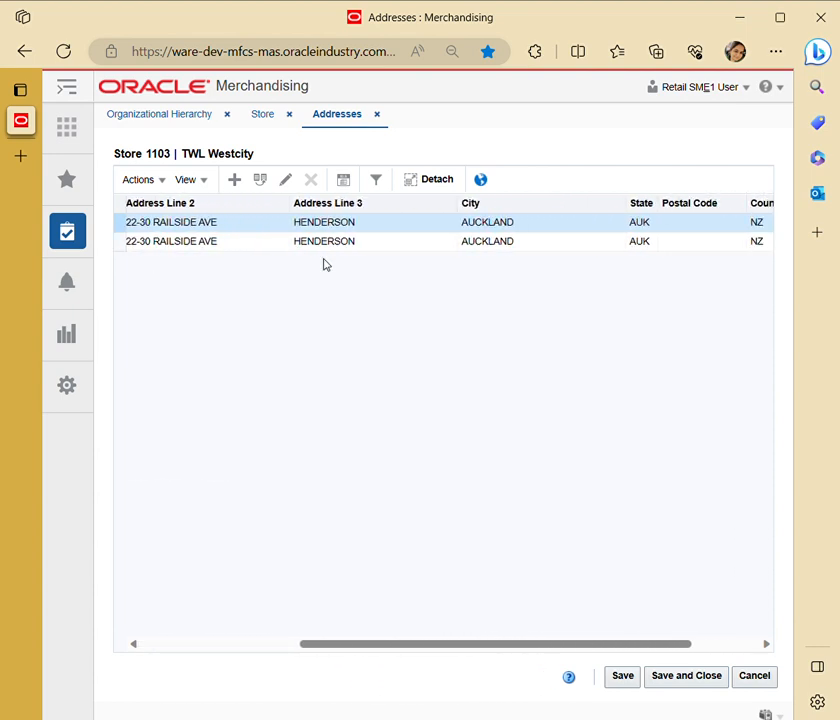
{"action": "scroll", "coordinate": [323, 264], "scroll_direction": "right", "scroll_amount": 2}
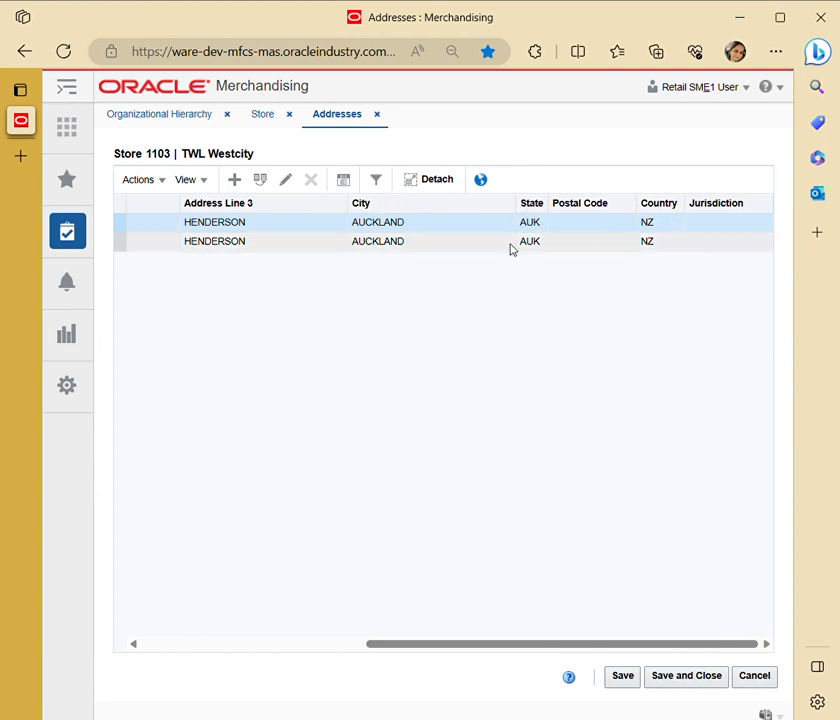
{"action": "scroll", "coordinate": [510, 248], "scroll_direction": "left", "scroll_amount": 3}
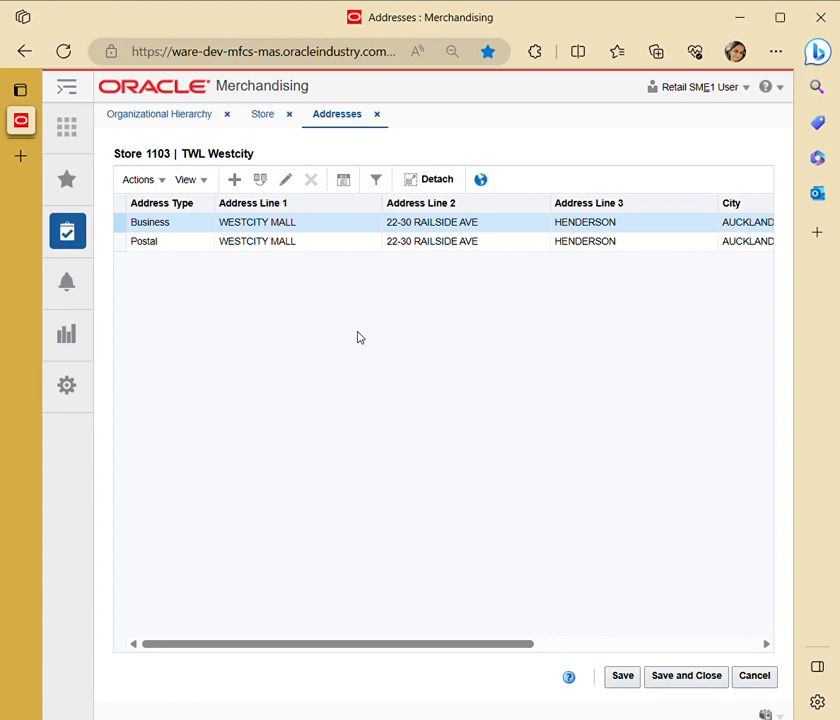
View the blank form for adding a store address, cancel it, and return to the store record without saving.
{"action": "left_click", "coordinate": [138, 180]}
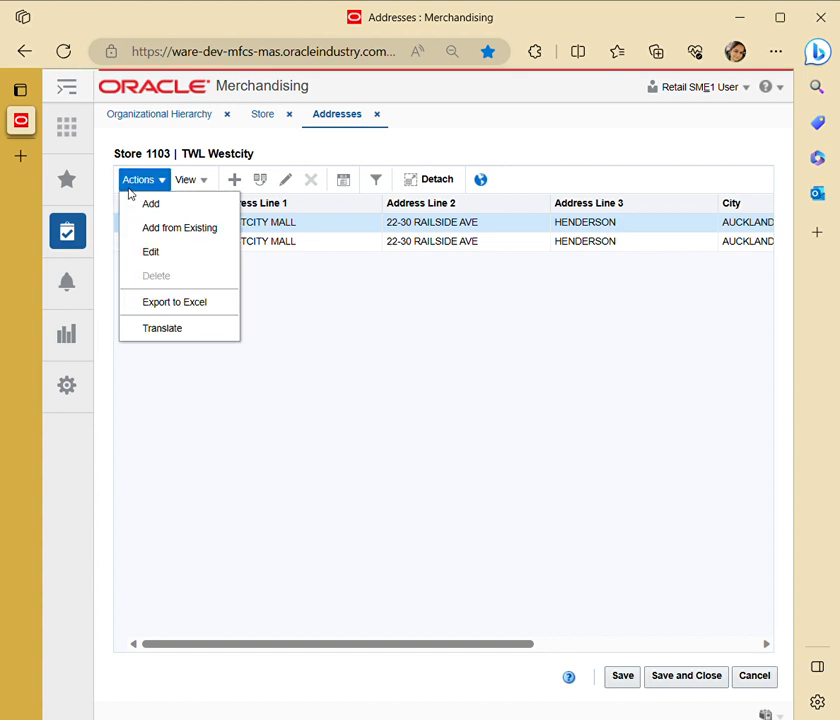
{"action": "left_click", "coordinate": [149, 206]}
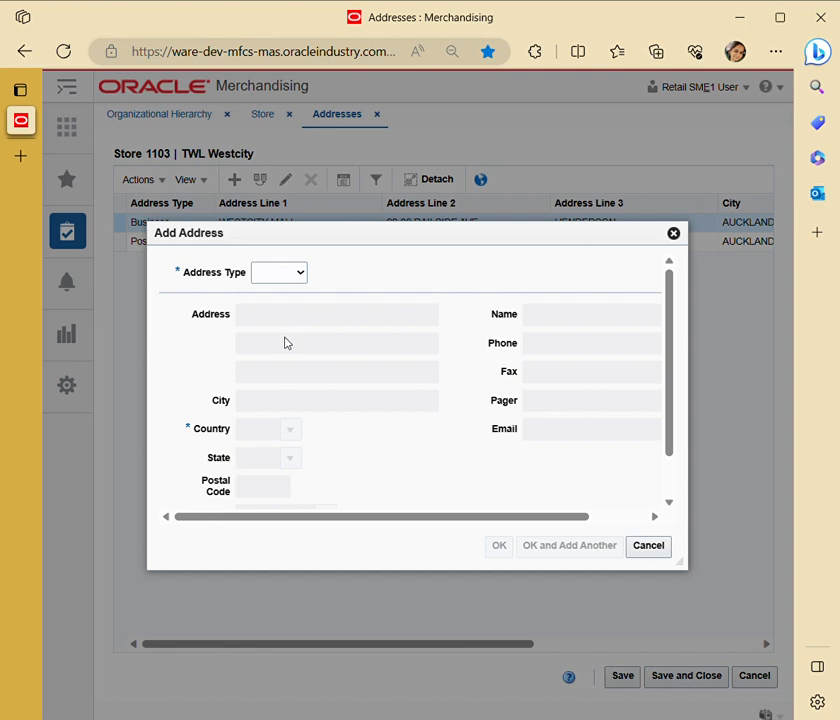
{"action": "left_click", "coordinate": [672, 235]}
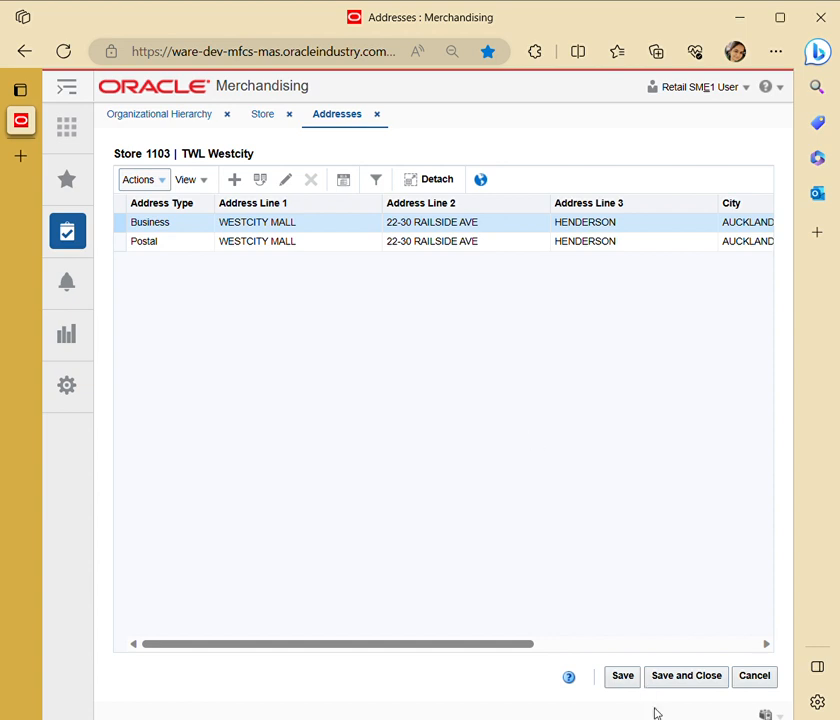
{"action": "left_click", "coordinate": [751, 681]}
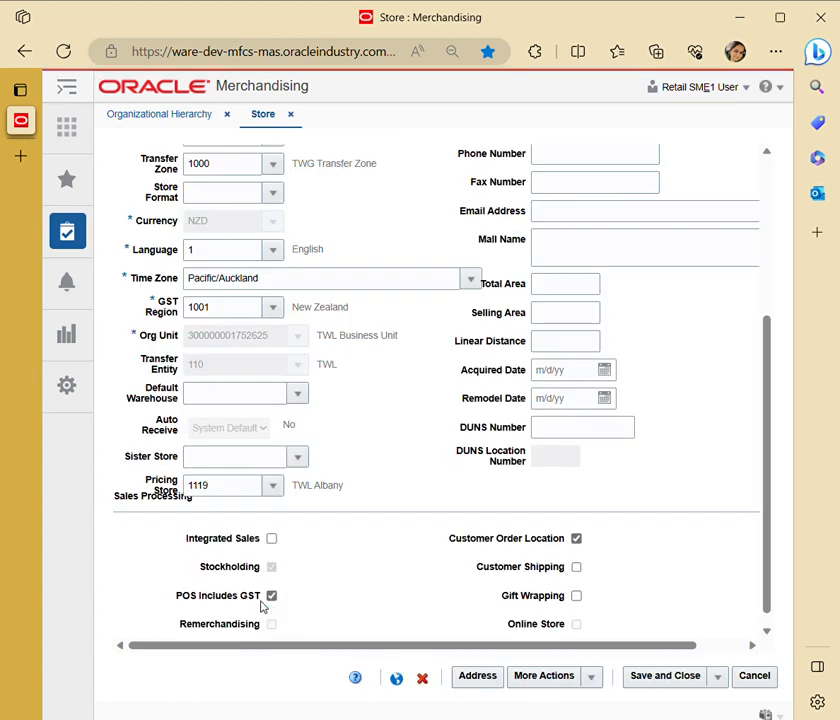
Open the location traits assigned to the TWL Westcity store.
{"action": "scroll", "coordinate": [385, 575], "scroll_direction": "down", "scroll_amount": 1}
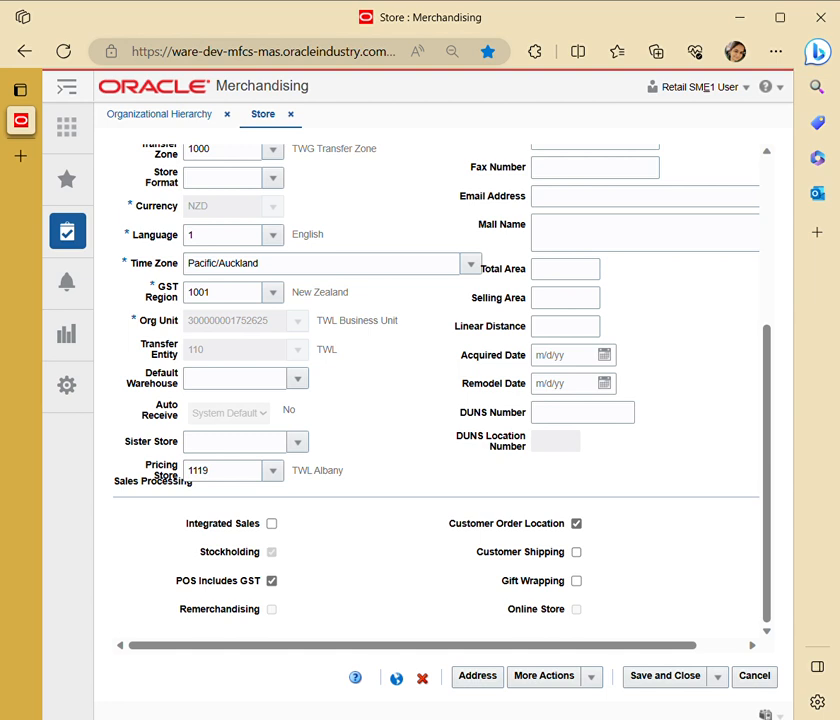
{"action": "left_click", "coordinate": [596, 679]}
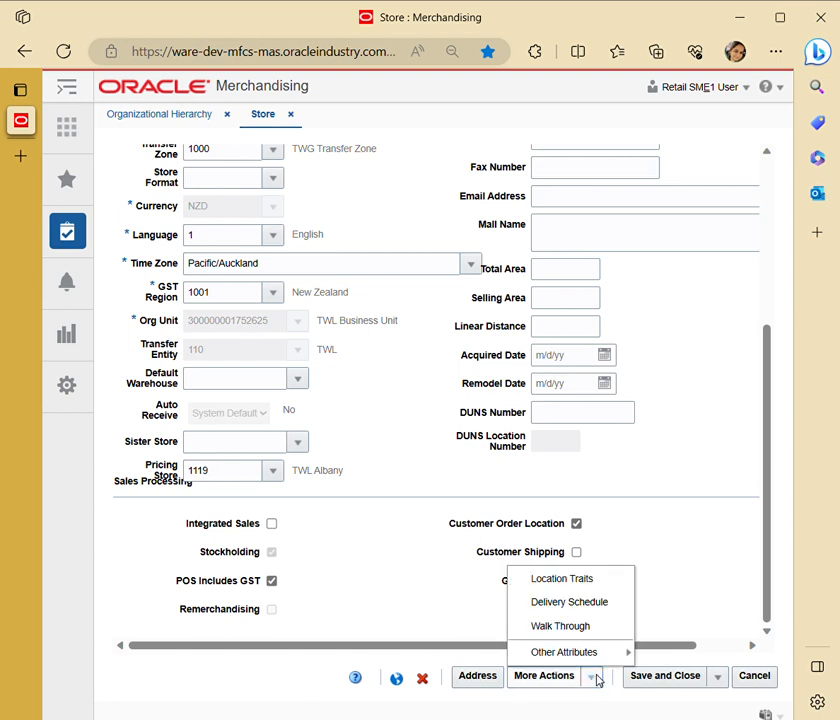
{"action": "left_click", "coordinate": [604, 580]}
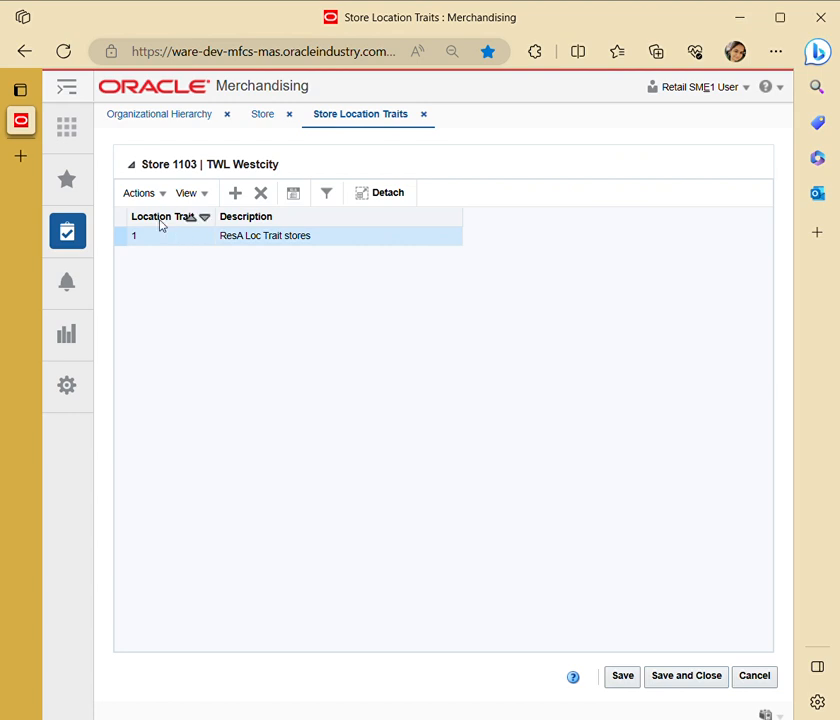
View the traits available for adding to the store, cancel the addition, and return to the store record without saving.
{"action": "left_click", "coordinate": [139, 193]}
{"action": "left_click", "coordinate": [157, 231]}
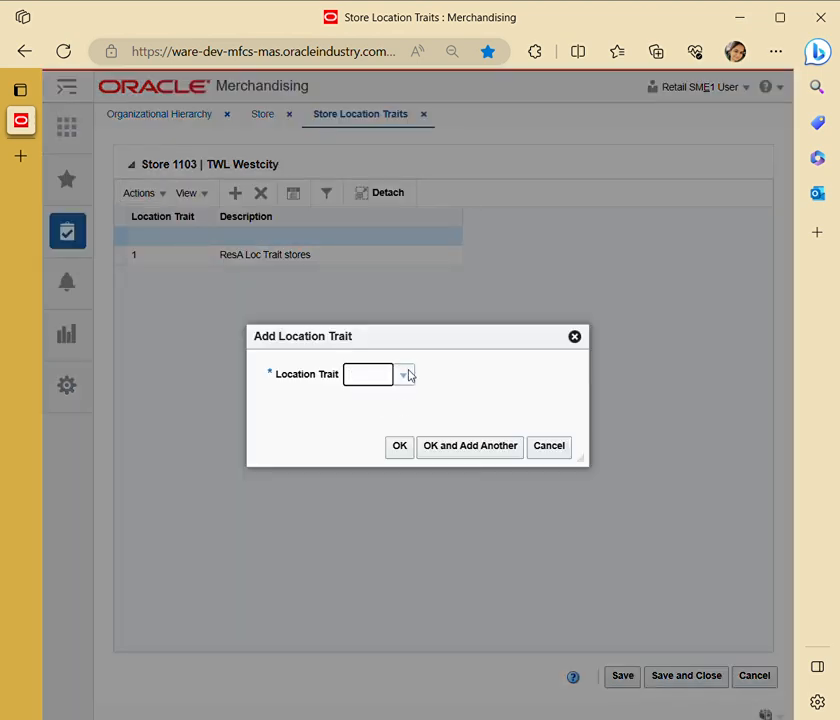
{"action": "left_click", "coordinate": [404, 375]}
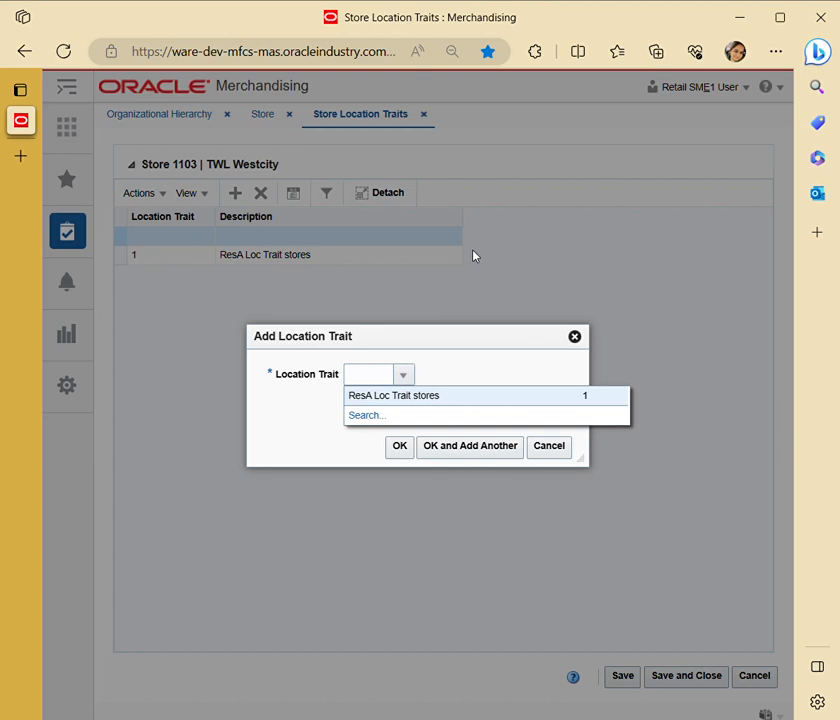
{"action": "left_click", "coordinate": [577, 340]}
{"action": "left_click", "coordinate": [748, 678]}
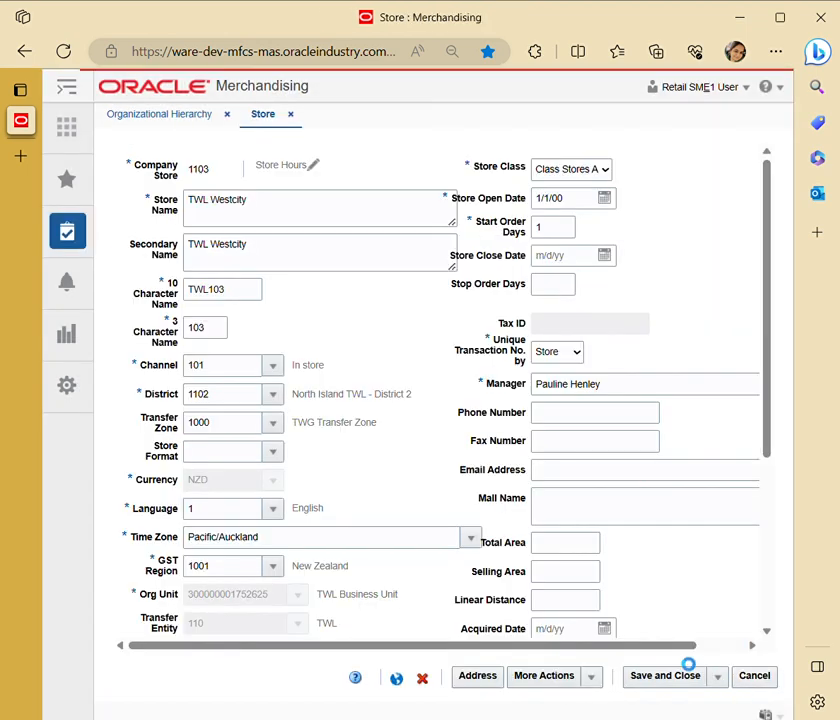
Review the store's delivery schedule page with its actions and source options, and close it without changes.
{"action": "left_click", "coordinate": [591, 680]}
{"action": "left_click", "coordinate": [578, 609]}
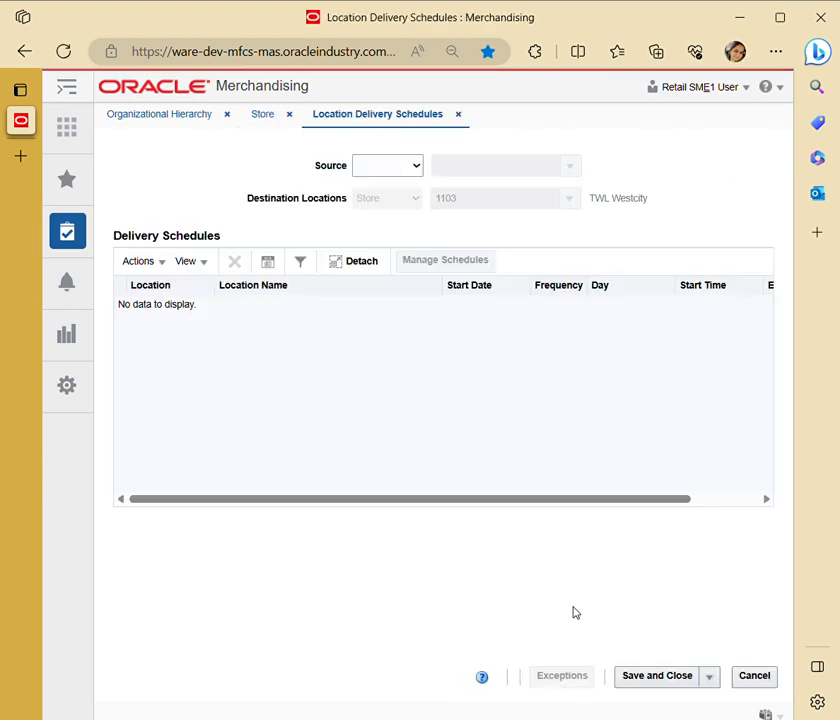
{"action": "left_click", "coordinate": [133, 268]}
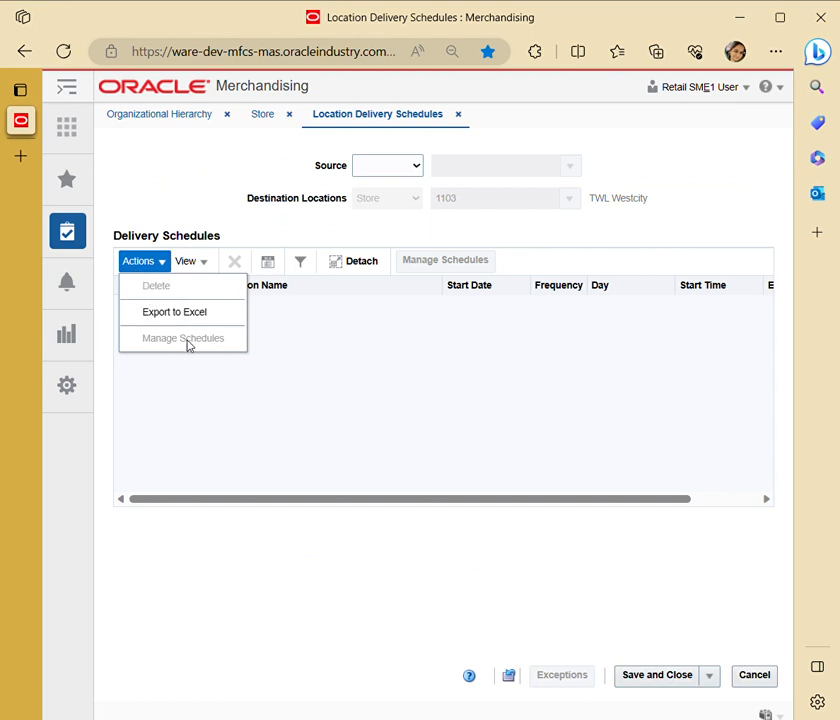
{"action": "left_click", "coordinate": [397, 165]}
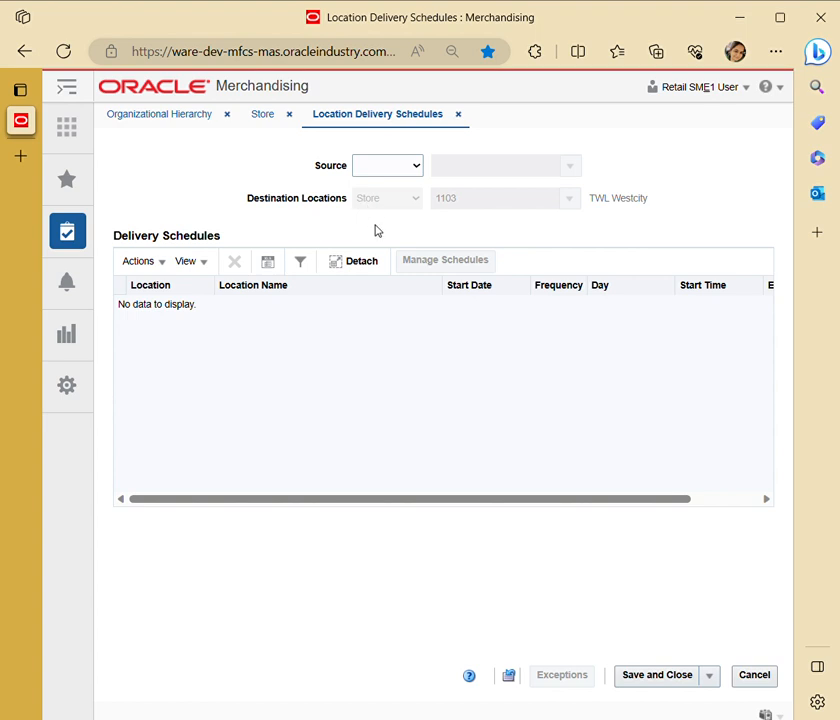
{"action": "left_click", "coordinate": [264, 116]}
{"action": "left_click", "coordinate": [449, 114]}
Open the walk-through stores of TWL Westcity, view the stores available in the filter list, and close the page.
{"action": "scroll", "coordinate": [535, 465], "scroll_direction": "down", "scroll_amount": 3}
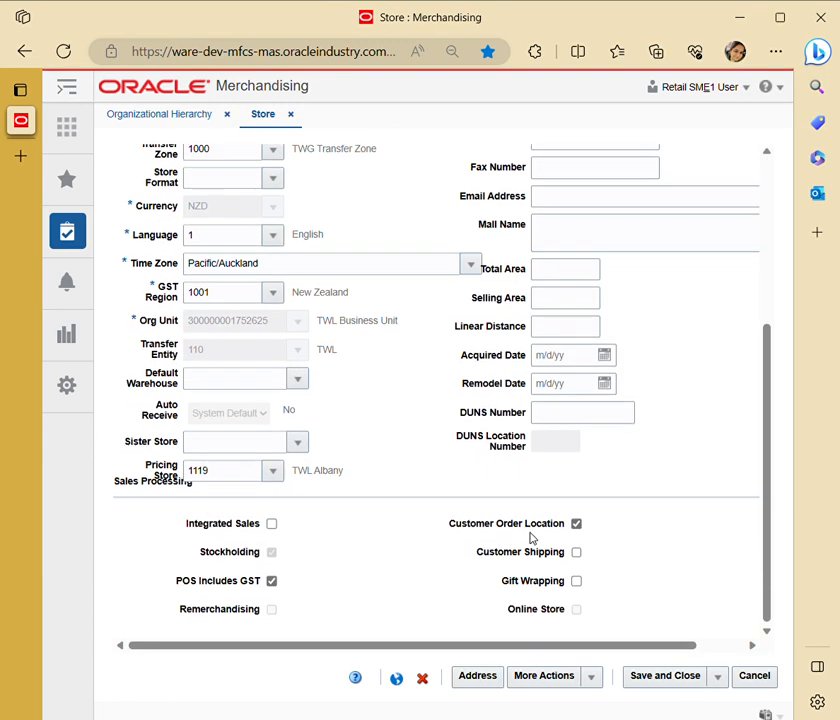
{"action": "left_click", "coordinate": [598, 678]}
{"action": "left_click", "coordinate": [599, 630]}
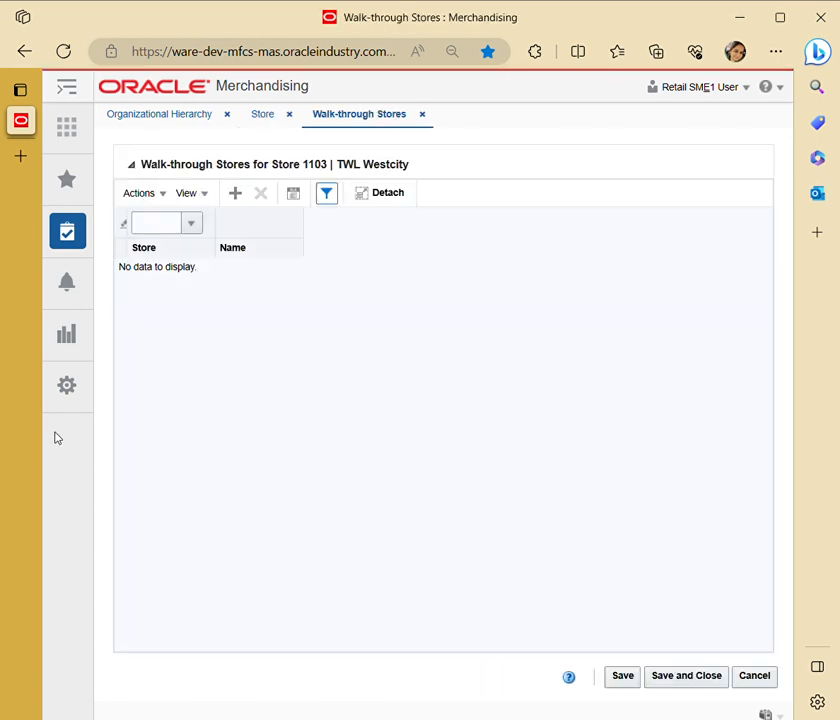
{"action": "left_click", "coordinate": [192, 224]}
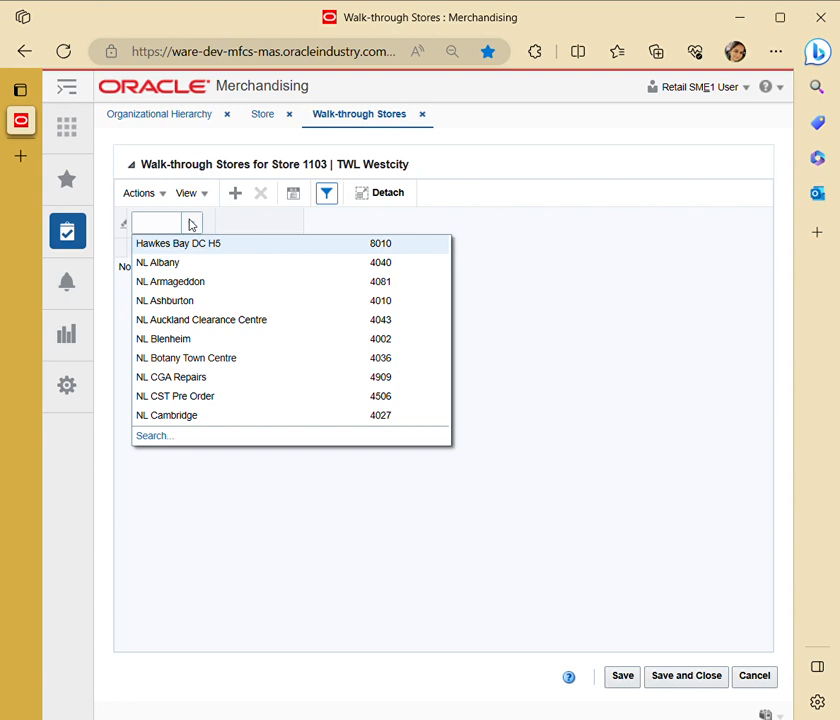
{"action": "left_click", "coordinate": [583, 298]}
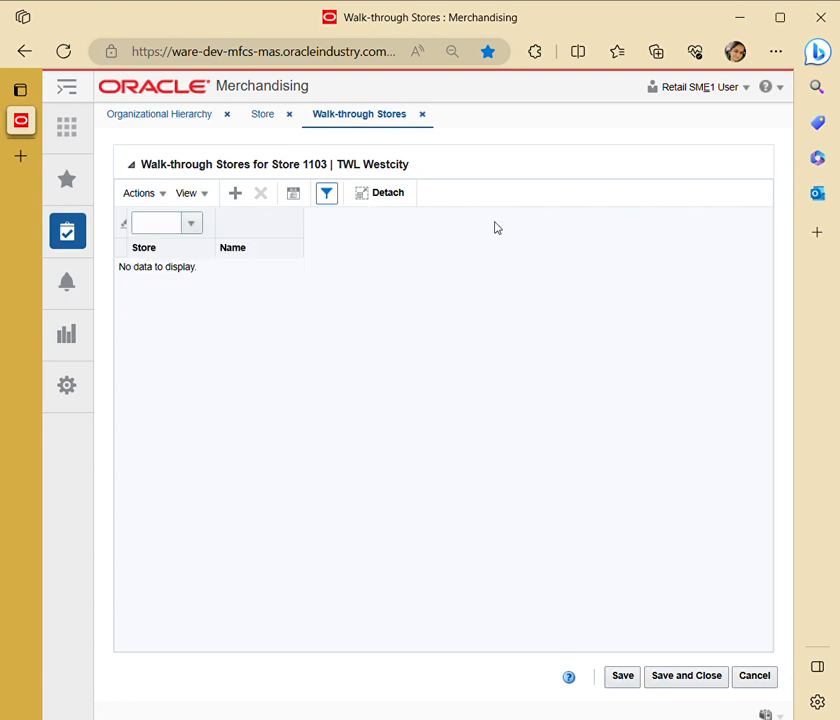
{"action": "left_click", "coordinate": [421, 115]}
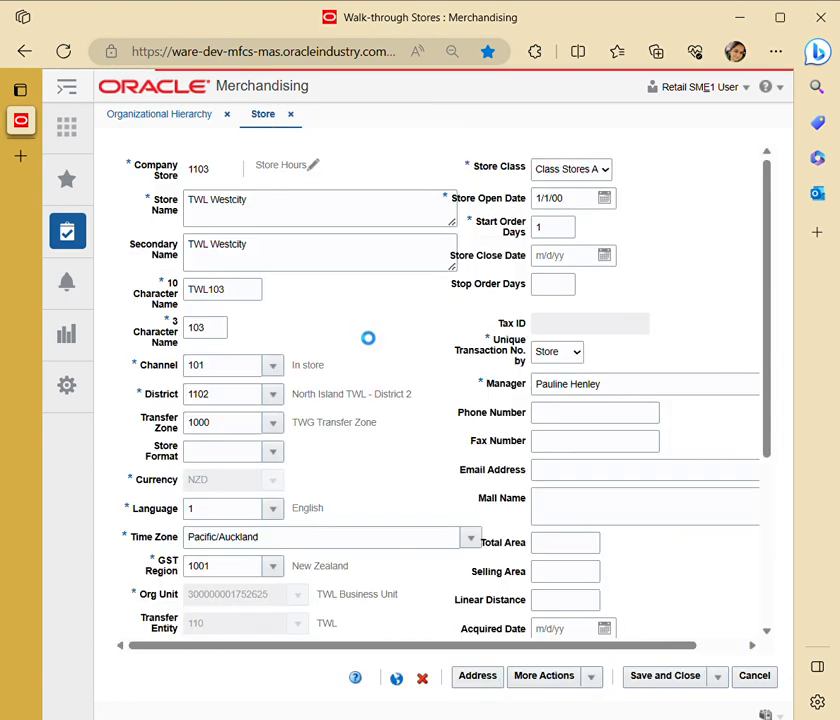
View the parent store field in the store's SWAS Location attributes, and cancel out of both that page and the store record.
{"action": "left_click", "coordinate": [593, 676]}
{"action": "mouse_move", "coordinate": [596, 650]}
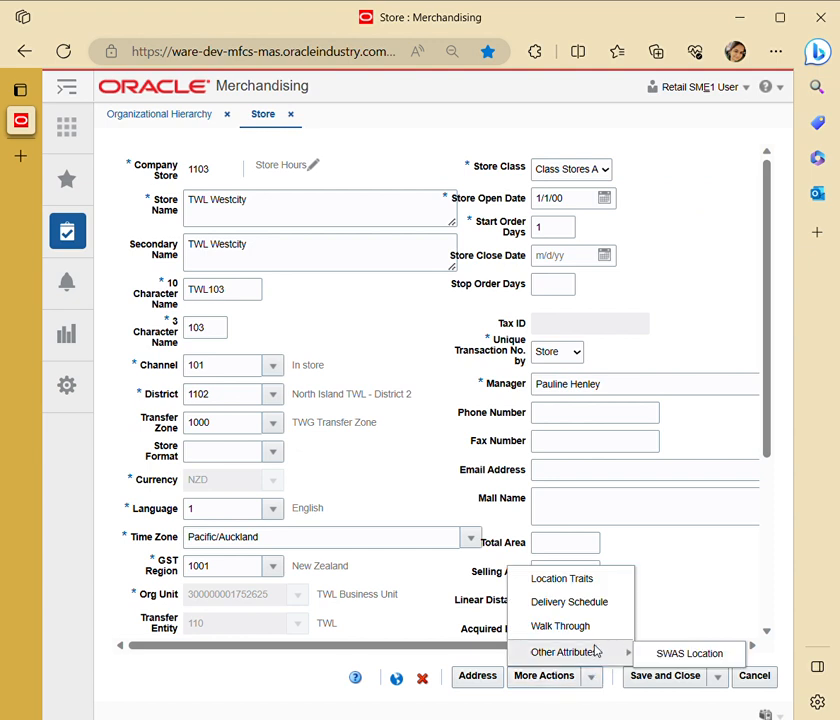
{"action": "left_click", "coordinate": [690, 652]}
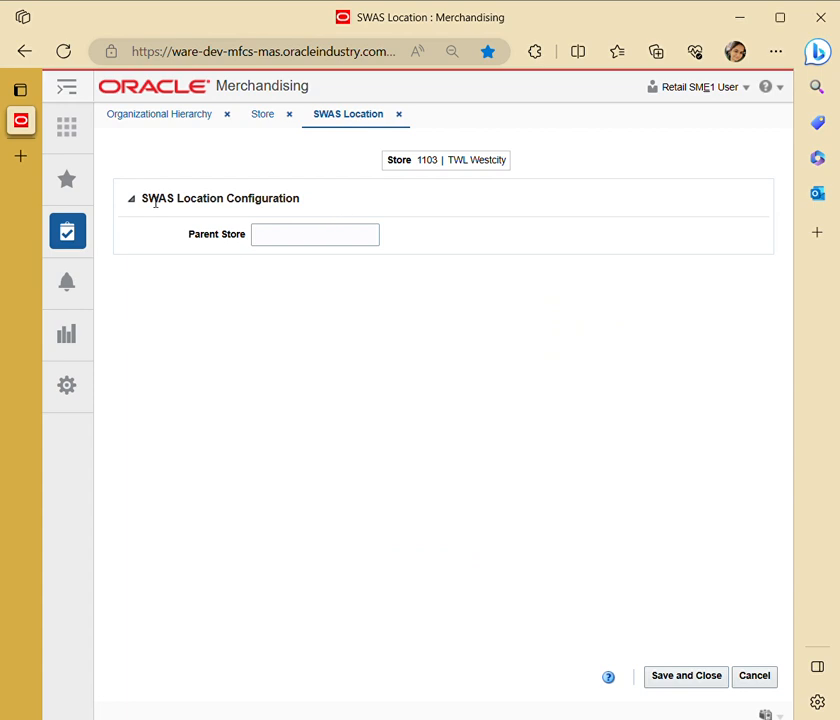
{"action": "left_click", "coordinate": [257, 243]}
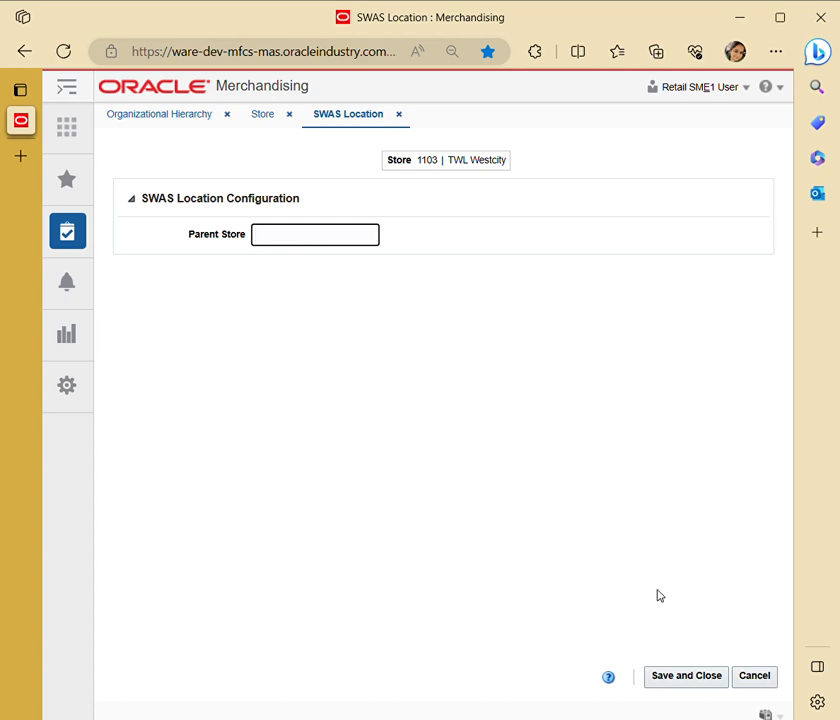
{"action": "left_click", "coordinate": [745, 680]}
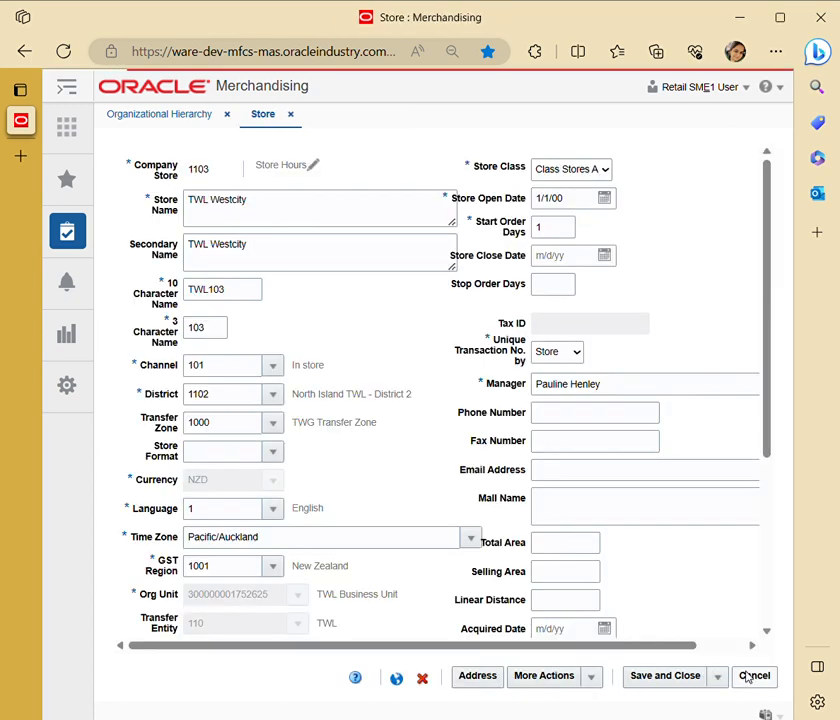
{"action": "left_click", "coordinate": [755, 677]}
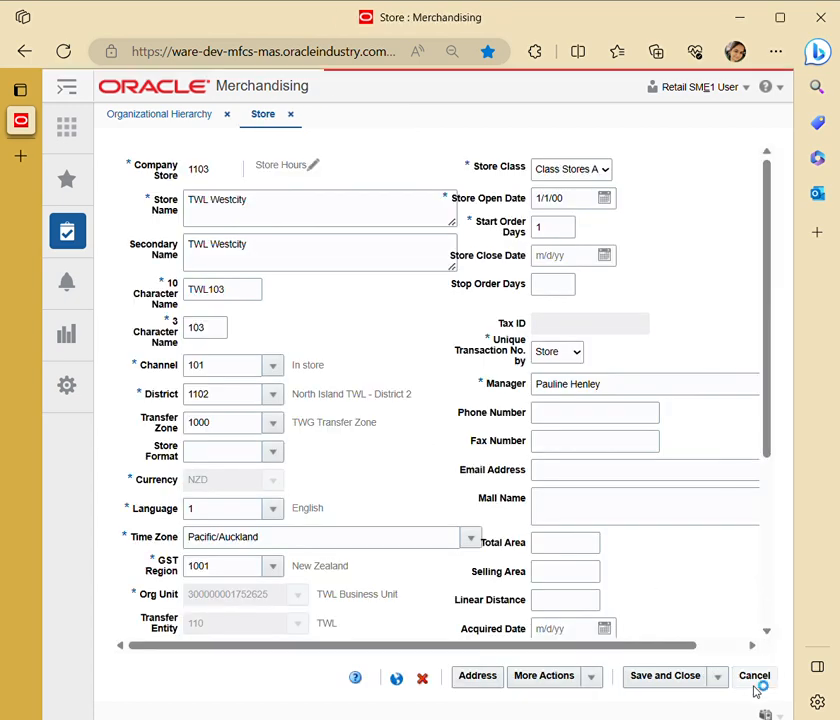